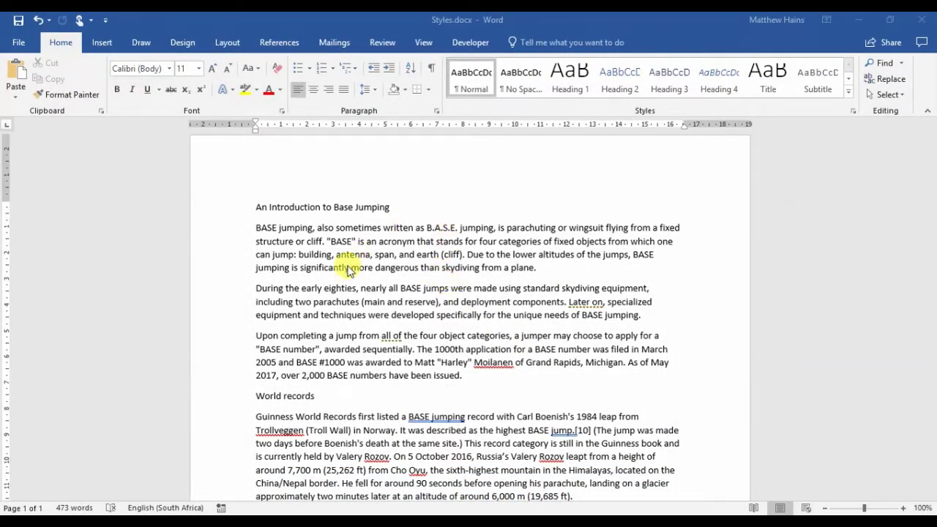
Look through the document's title and the section headings "World records", "The most base jumps" and "Notable jumps".
{"action": "scroll", "coordinate": [368, 316], "scroll_direction": "down", "scroll_amount": 4}
{"action": "scroll", "coordinate": [371, 321], "scroll_direction": "down", "scroll_amount": 5}
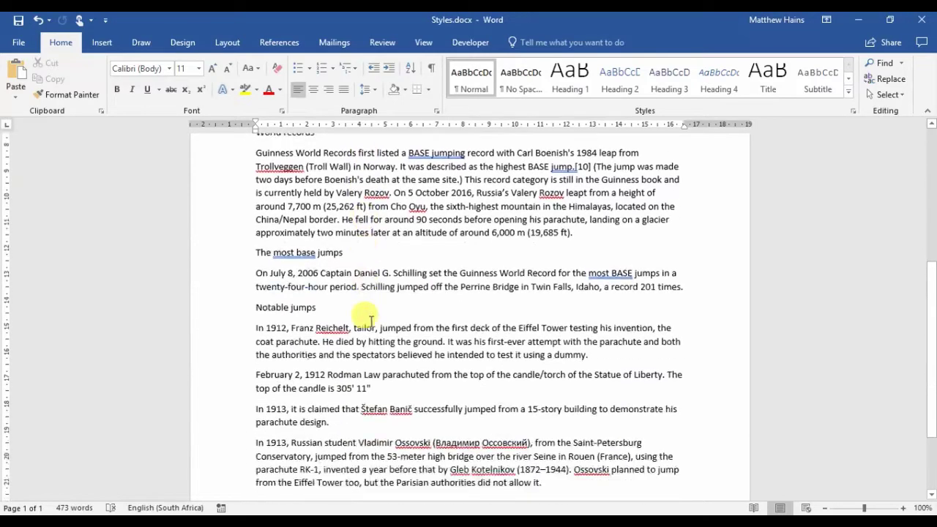
{"action": "scroll", "coordinate": [371, 322], "scroll_direction": "up", "scroll_amount": 3}
{"action": "scroll", "coordinate": [371, 321], "scroll_direction": "up", "scroll_amount": 2}
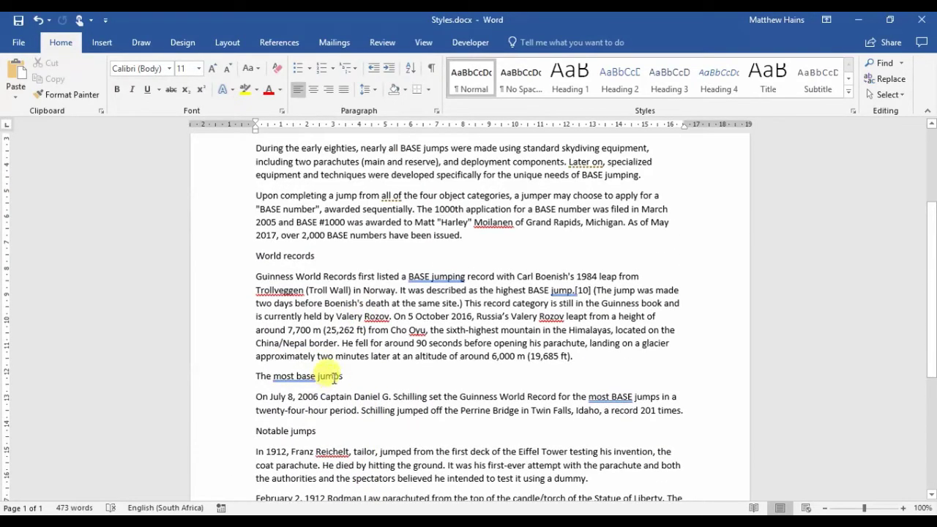
{"action": "scroll", "coordinate": [330, 377], "scroll_direction": "up", "scroll_amount": 3}
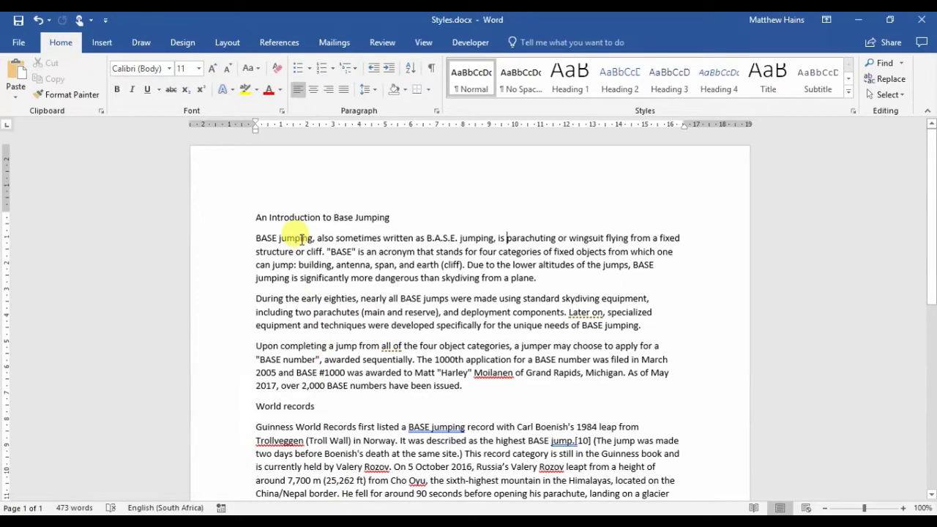
{"action": "left_click", "coordinate": [233, 221]}
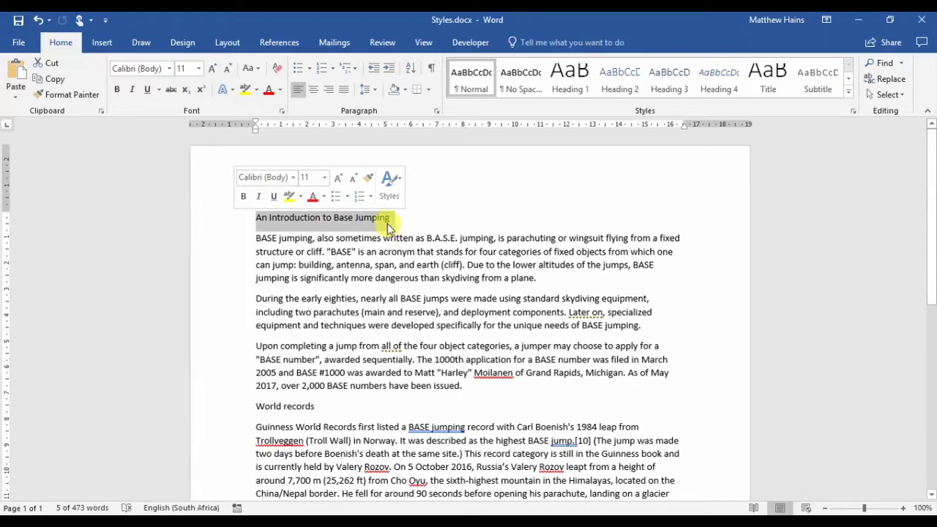
{"action": "left_click", "coordinate": [382, 252]}
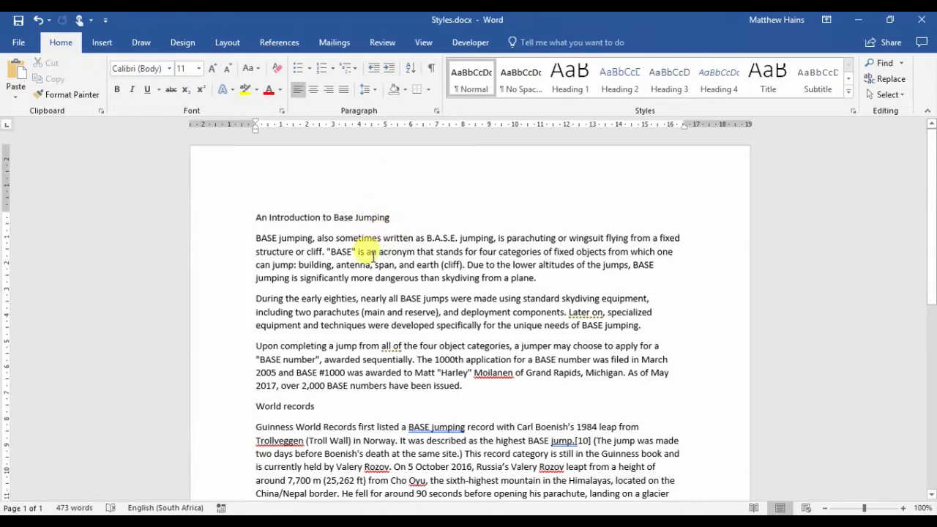
{"action": "scroll", "coordinate": [371, 252], "scroll_direction": "down", "scroll_amount": 3}
{"action": "left_click", "coordinate": [213, 308]}
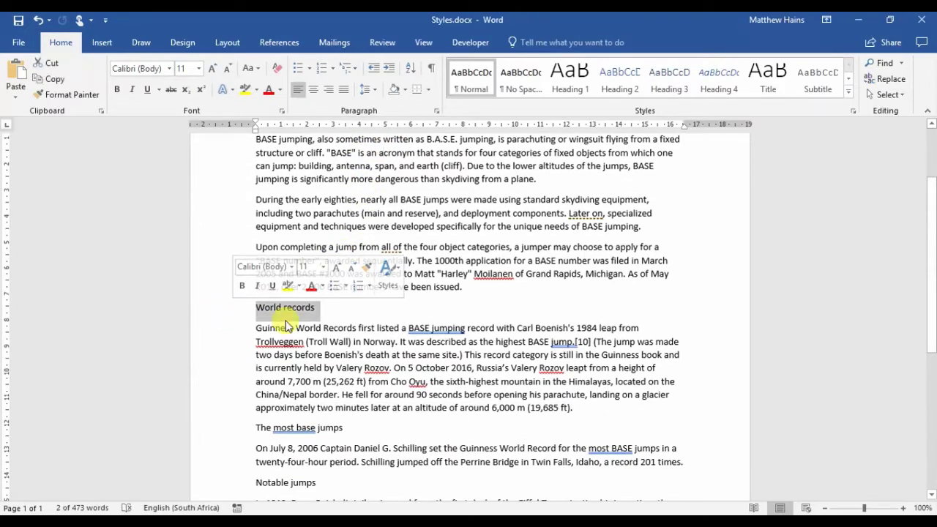
{"action": "scroll", "coordinate": [356, 335], "scroll_direction": "down", "scroll_amount": 5}
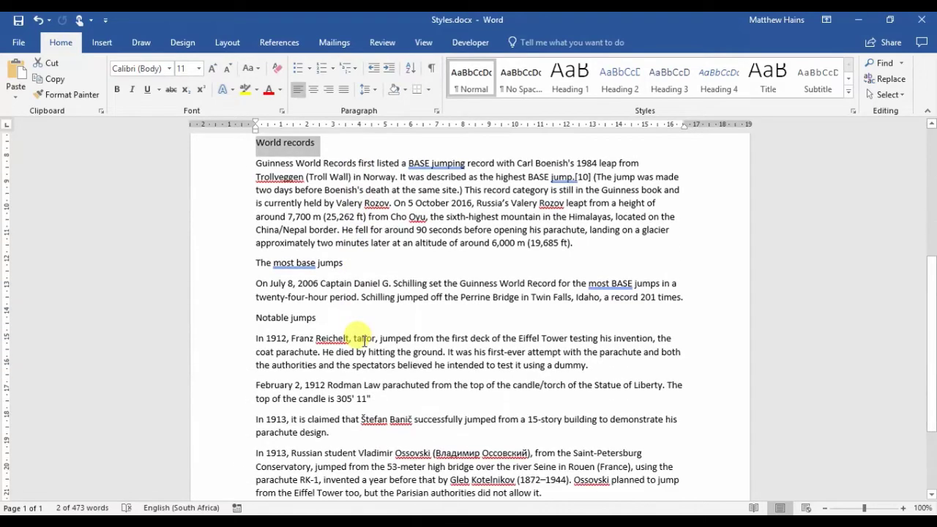
{"action": "left_click", "coordinate": [237, 266]}
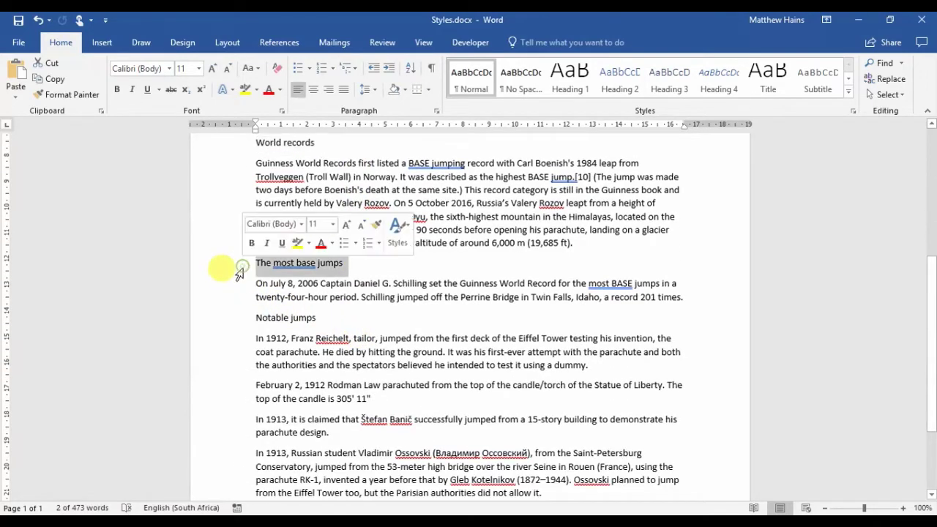
{"action": "left_click", "coordinate": [241, 325]}
{"action": "scroll", "coordinate": [376, 327], "scroll_direction": "up", "scroll_amount": 8}
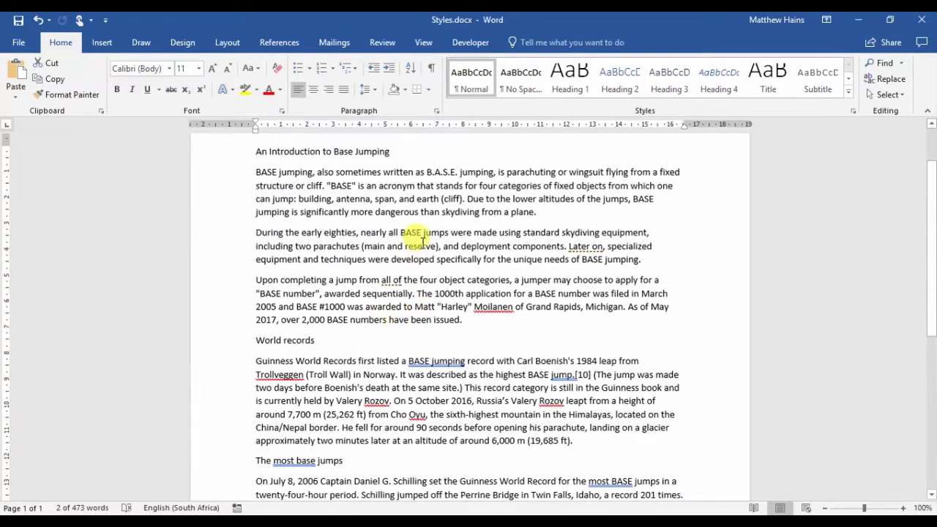
{"action": "left_click", "coordinate": [411, 252]}
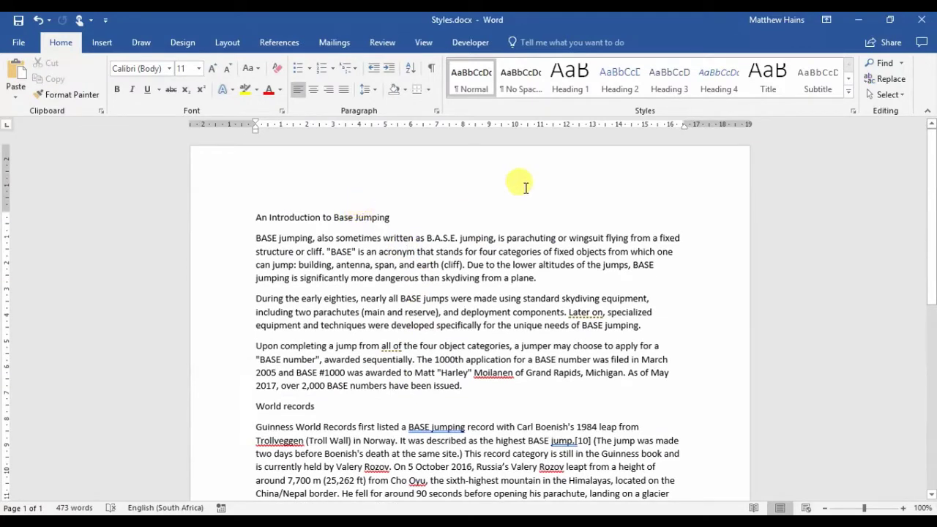
Browse the available styles and apply Heading 1 to the title line "An Introduction to Base Jumping".
{"action": "left_click", "coordinate": [849, 94]}
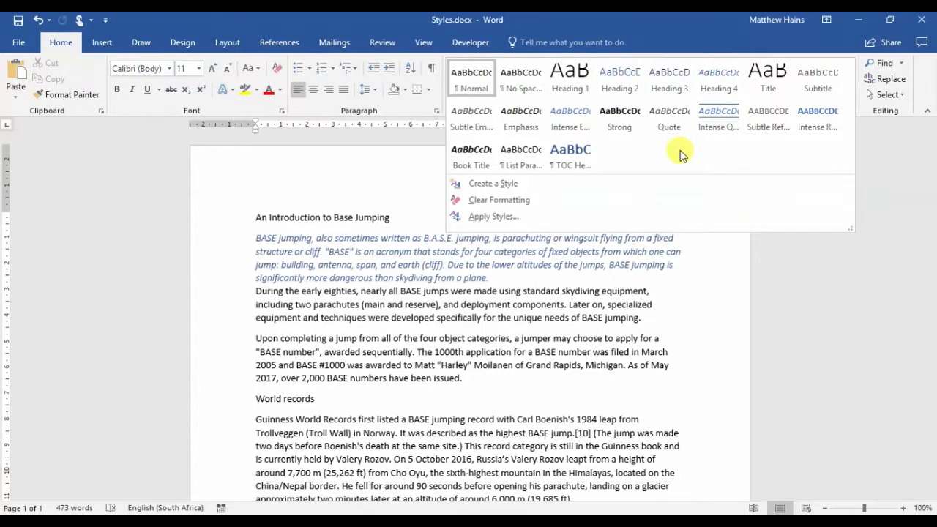
{"action": "left_click", "coordinate": [655, 287]}
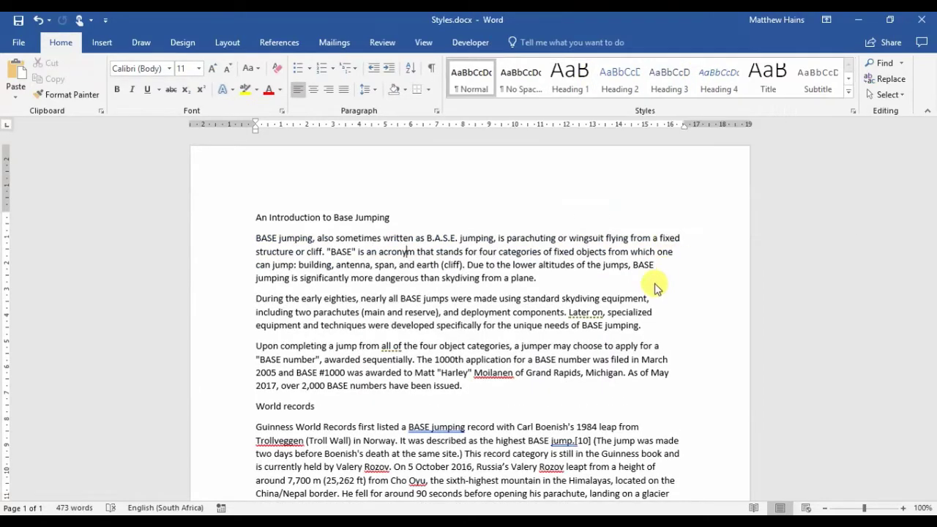
{"action": "left_click", "coordinate": [258, 217]}
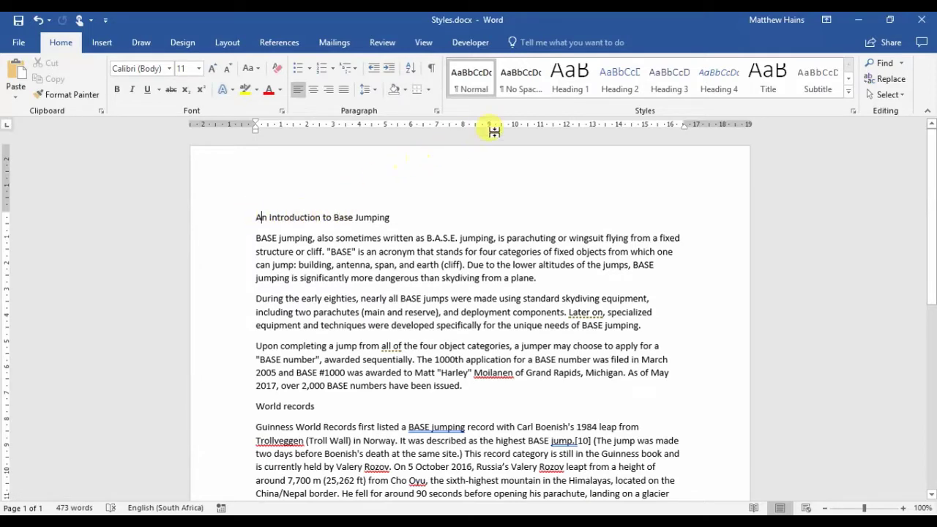
{"action": "left_click", "coordinate": [570, 83]}
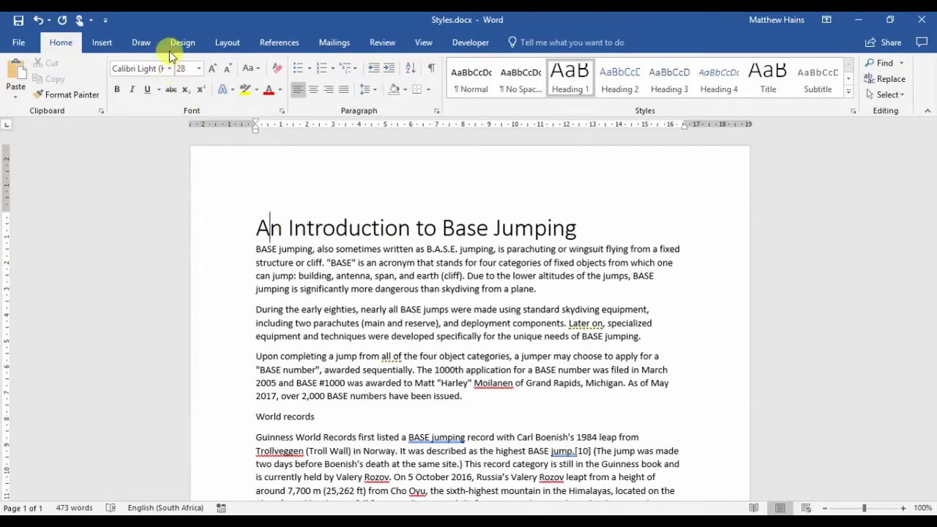
{"action": "left_click", "coordinate": [227, 42]}
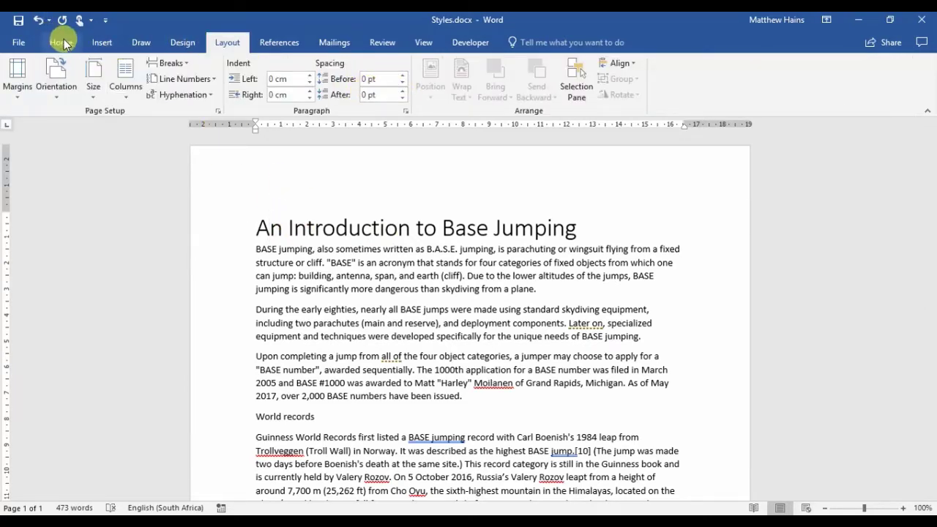
{"action": "left_click", "coordinate": [63, 43]}
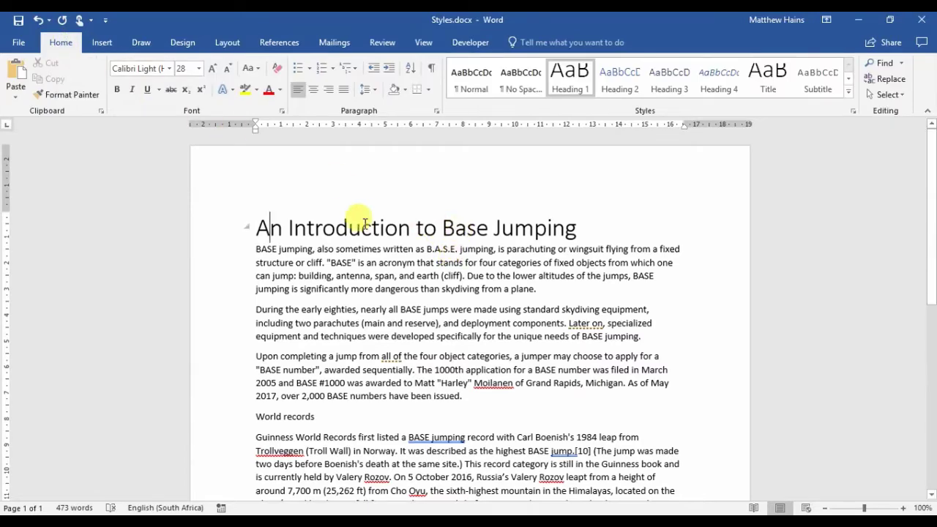
Apply the Heading 2 style to the "World records" and "The most base jumps" section headings.
{"action": "scroll", "coordinate": [351, 216], "scroll_direction": "down", "scroll_amount": 3}
{"action": "left_click", "coordinate": [235, 323]}
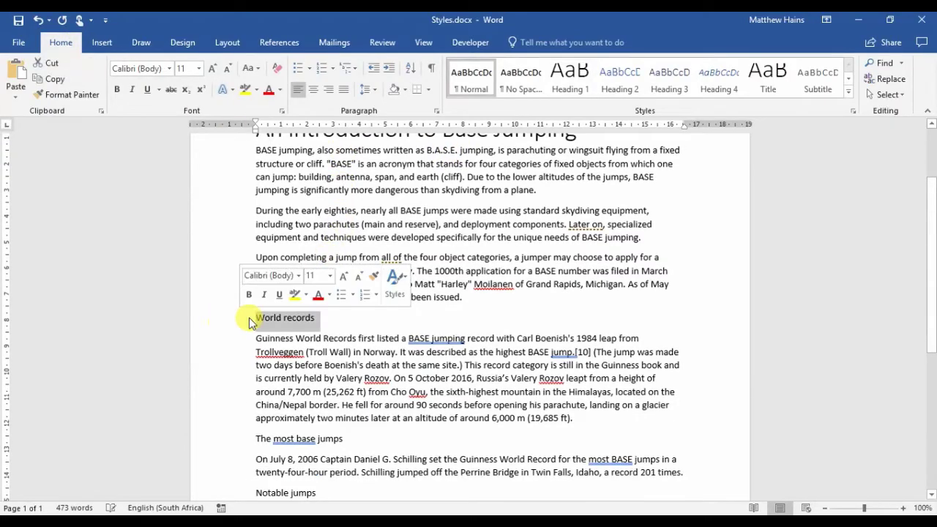
{"action": "left_click", "coordinate": [619, 79]}
{"action": "left_click", "coordinate": [594, 298]}
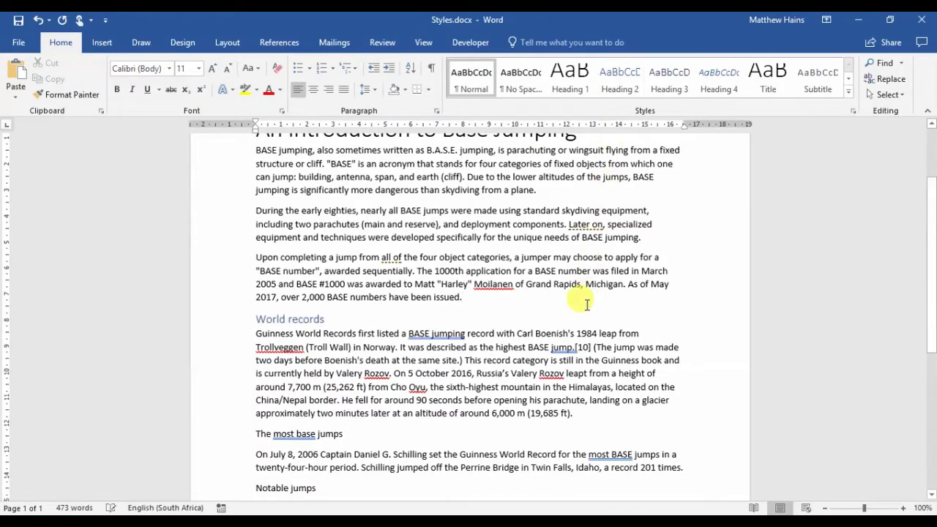
{"action": "scroll", "coordinate": [586, 306], "scroll_direction": "up", "scroll_amount": 2}
{"action": "scroll", "coordinate": [587, 306], "scroll_direction": "down", "scroll_amount": 7}
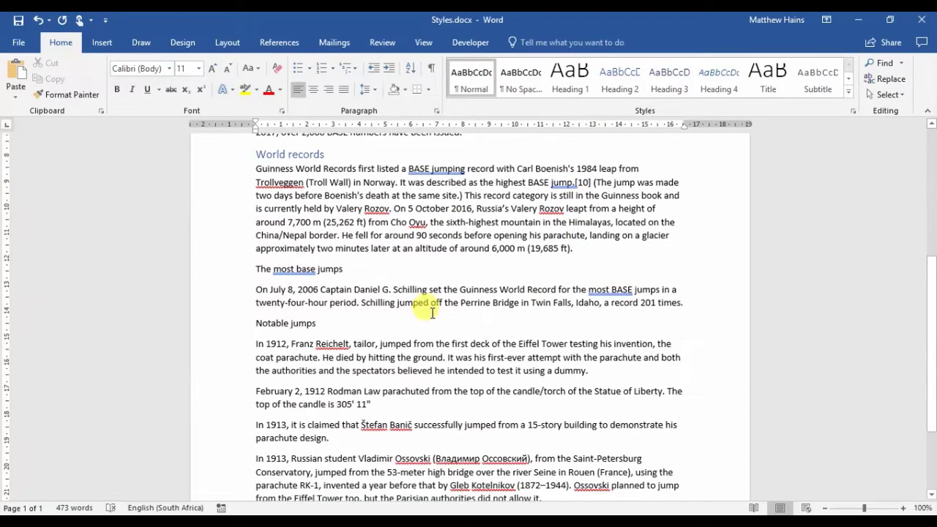
{"action": "left_click", "coordinate": [228, 271]}
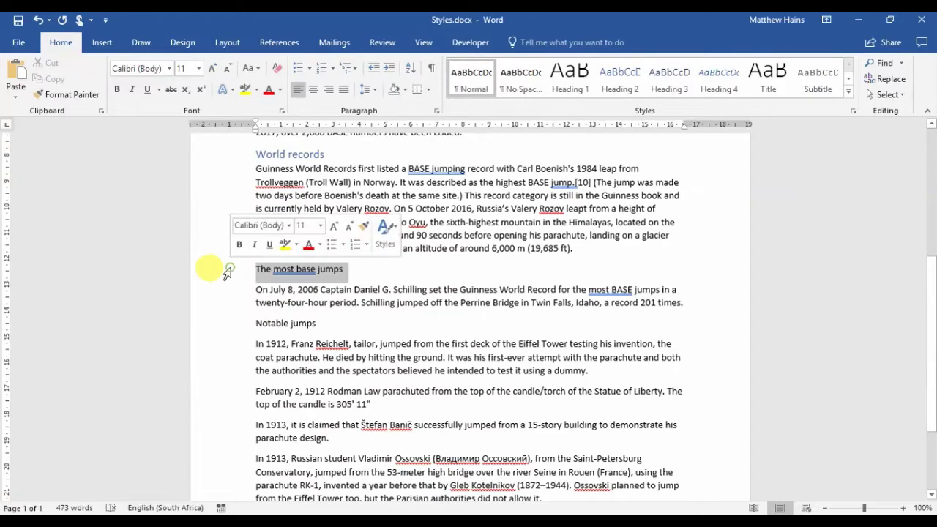
{"action": "left_click", "coordinate": [627, 86]}
Apply the Heading 3 style to the "Notable jumps" section heading.
{"action": "scroll", "coordinate": [476, 310], "scroll_direction": "down", "scroll_amount": 3}
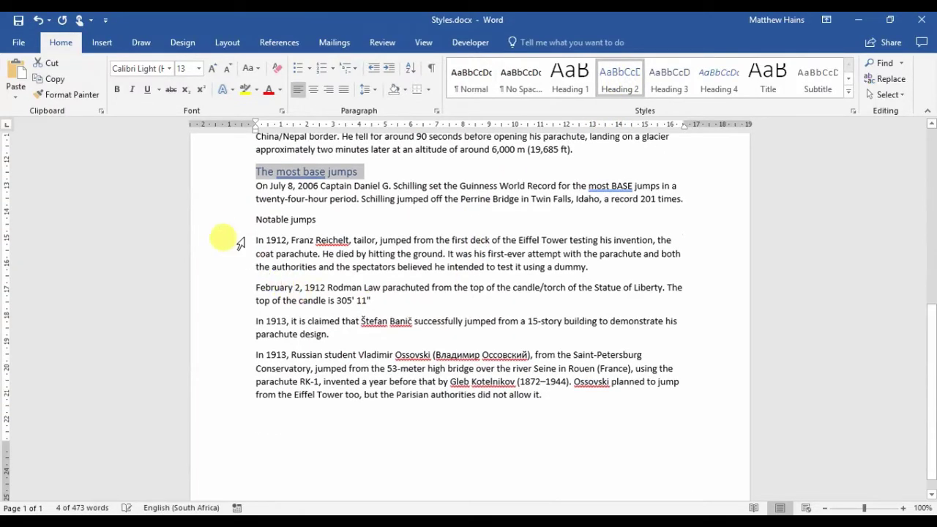
{"action": "left_click", "coordinate": [238, 223]}
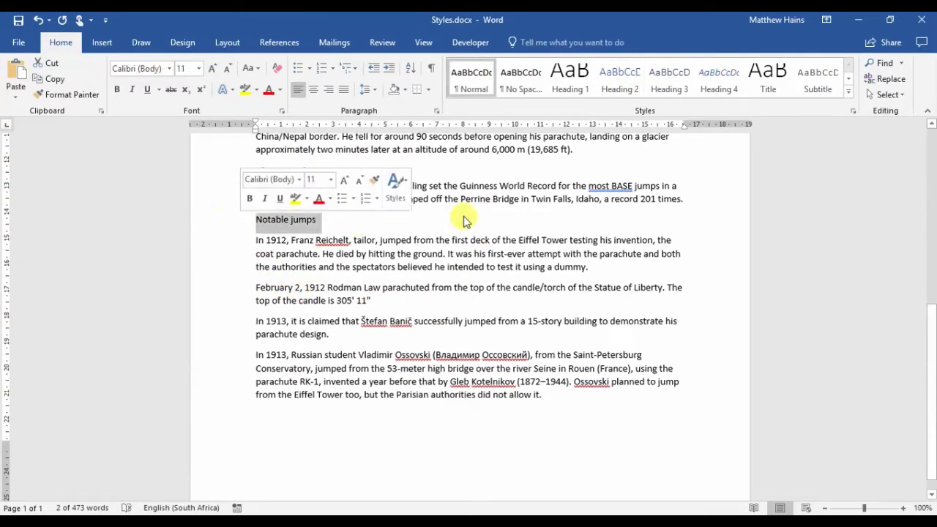
{"action": "left_click", "coordinate": [669, 82]}
{"action": "left_click", "coordinate": [583, 287]}
{"action": "scroll", "coordinate": [584, 290], "scroll_direction": "up", "scroll_amount": 6}
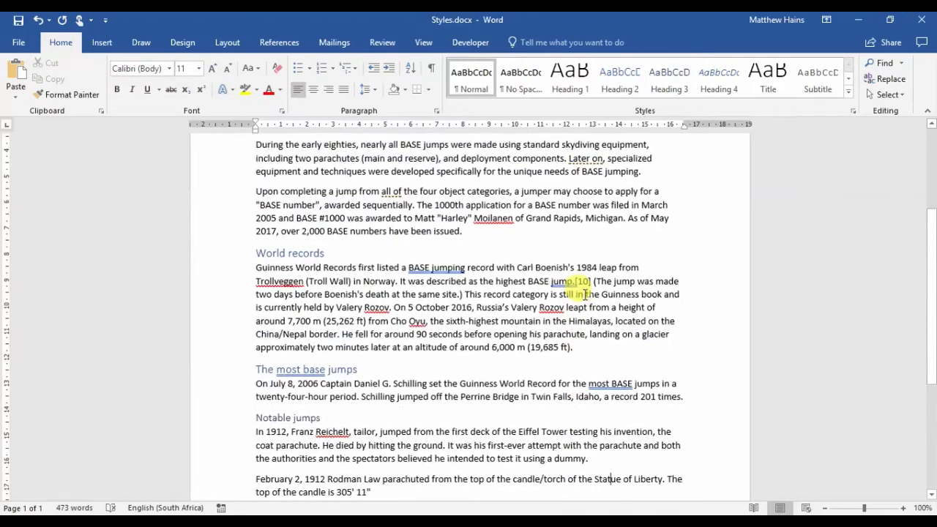
{"action": "scroll", "coordinate": [578, 287], "scroll_direction": "up", "scroll_amount": 3}
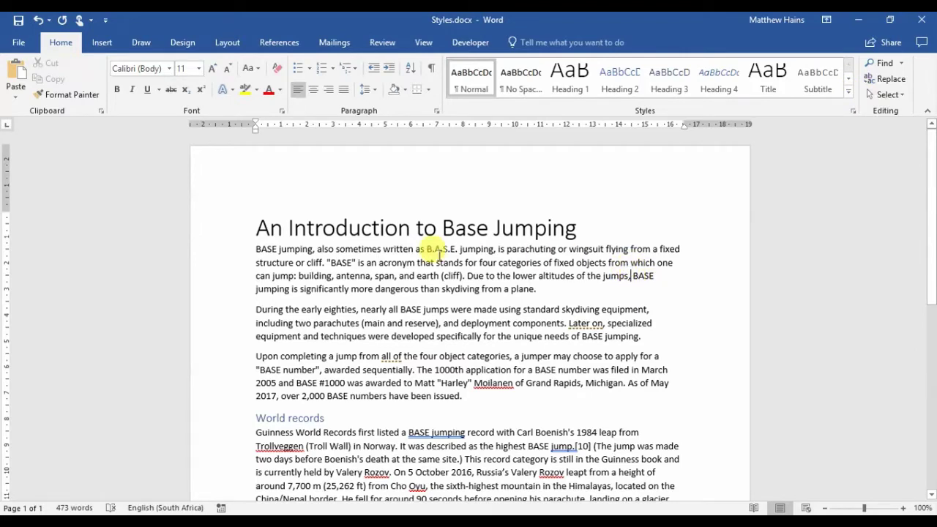
Set the paragraph spacing after the title "An Introduction to Base Jumping" to 18 pt.
{"action": "left_click", "coordinate": [355, 228]}
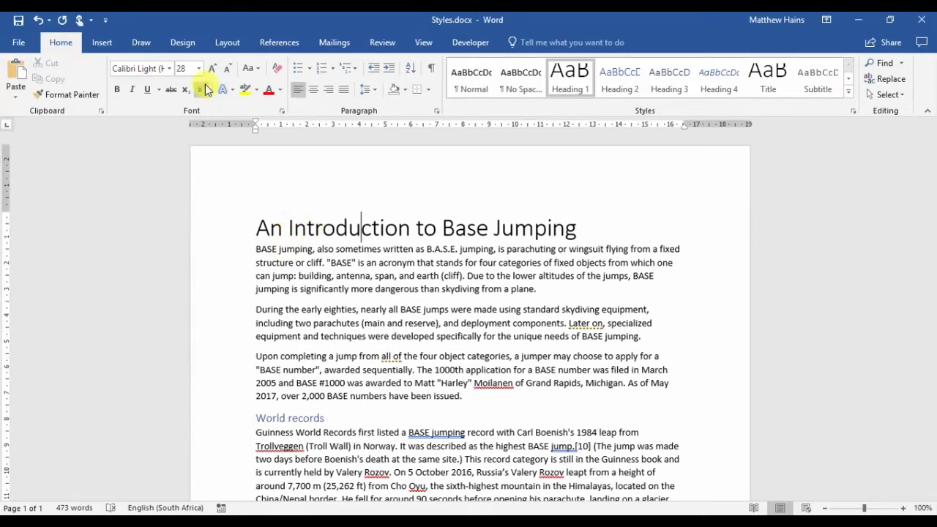
{"action": "left_click", "coordinate": [227, 43]}
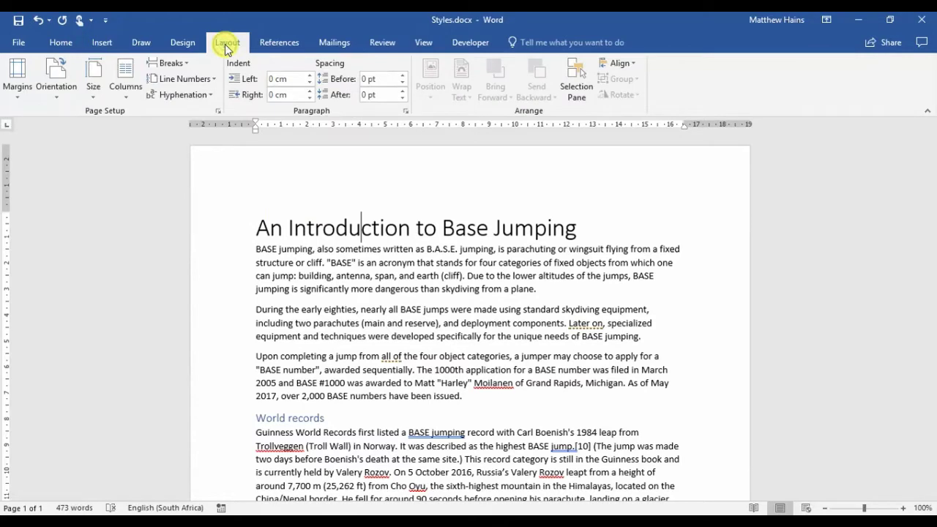
{"action": "left_click", "coordinate": [402, 91]}
{"action": "left_click", "coordinate": [402, 91]}
{"action": "left_click", "coordinate": [402, 91]}
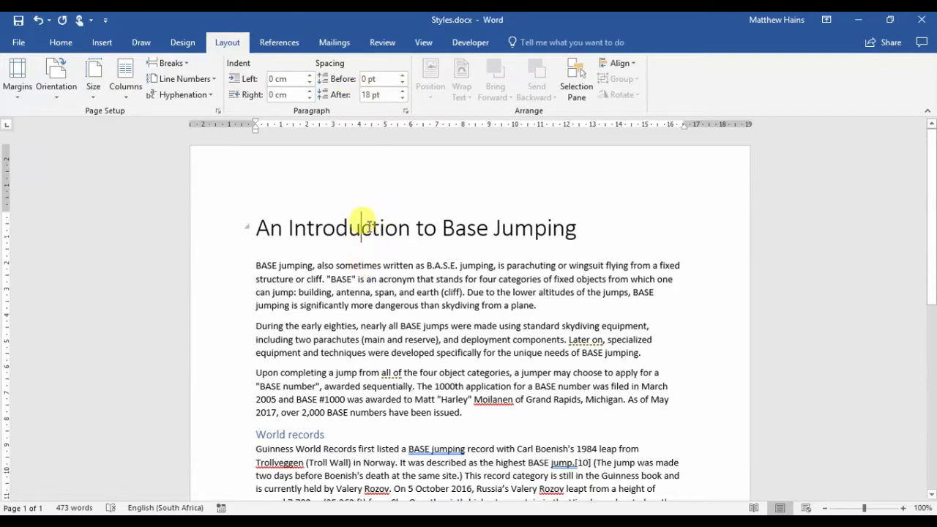
Update the Heading 1 style to match the formatting of the title.
{"action": "left_click", "coordinate": [51, 45]}
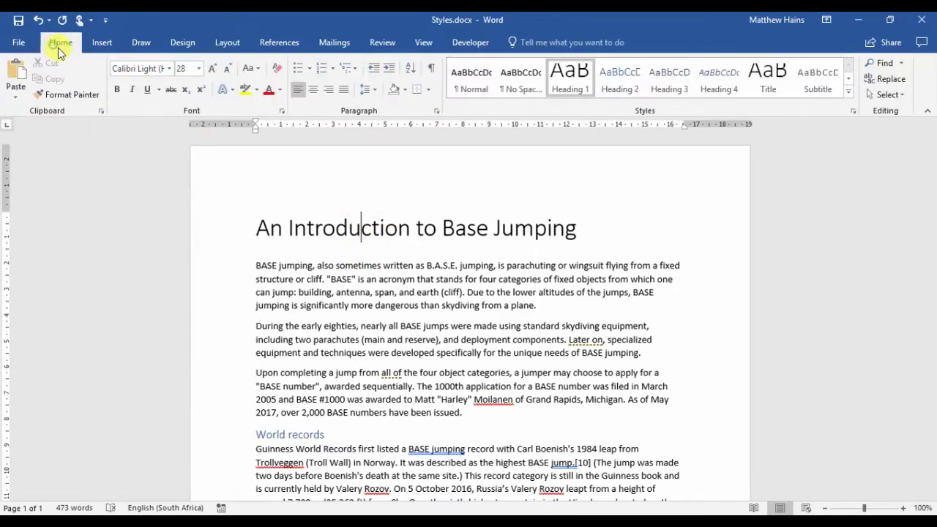
{"action": "right_click", "coordinate": [570, 78]}
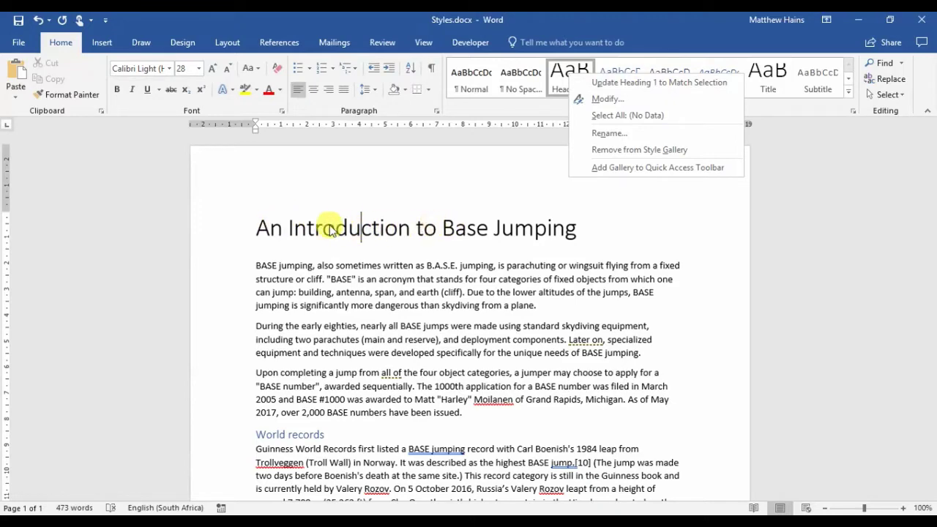
{"action": "left_click", "coordinate": [624, 82]}
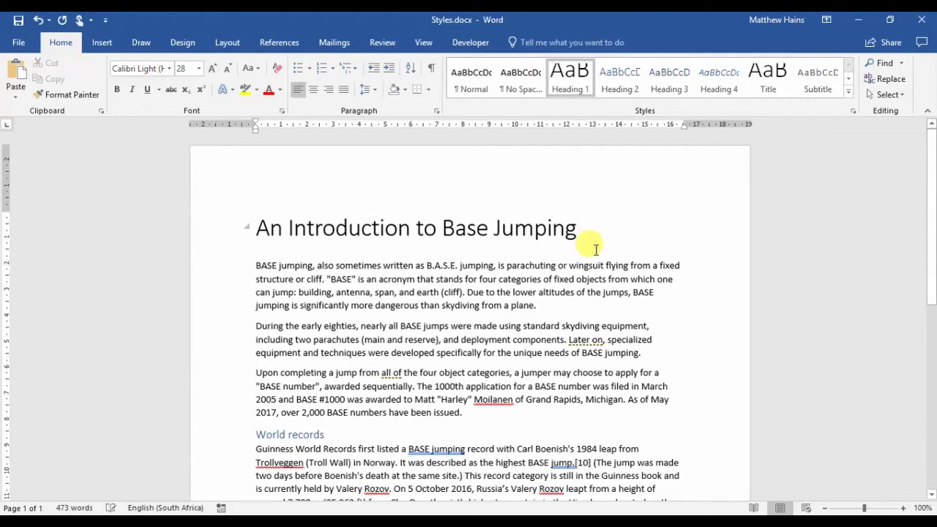
Change the "World records" heading to the Heading 1 style.
{"action": "left_click", "coordinate": [277, 435]}
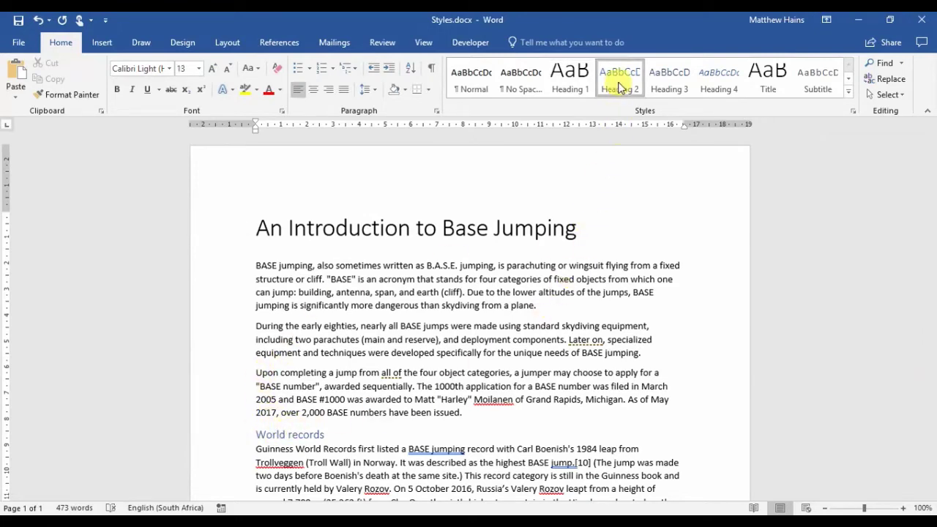
{"action": "left_click", "coordinate": [566, 84]}
{"action": "scroll", "coordinate": [412, 383], "scroll_direction": "down", "scroll_amount": 3}
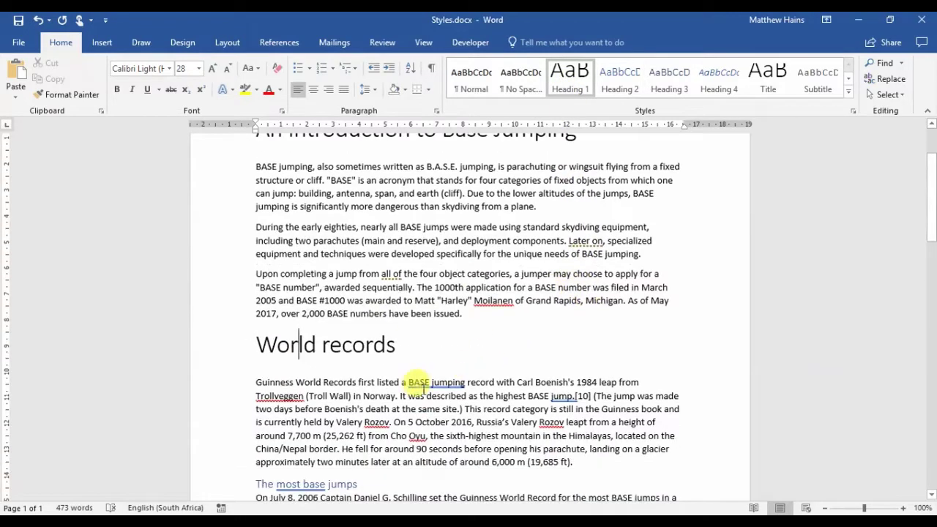
{"action": "scroll", "coordinate": [412, 290], "scroll_direction": "up", "scroll_amount": 2}
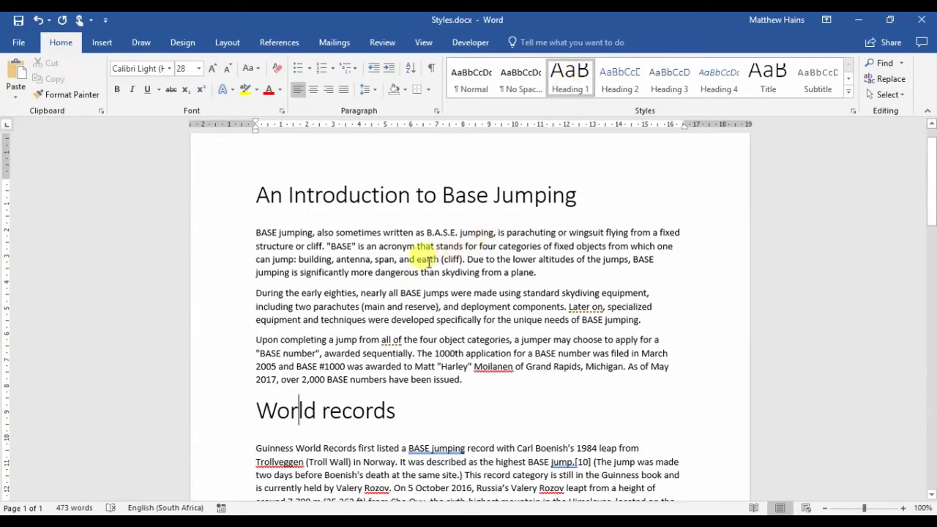
Reset the "The most base jumps" heading to the Normal style.
{"action": "scroll", "coordinate": [421, 254], "scroll_direction": "down", "scroll_amount": 5}
{"action": "scroll", "coordinate": [416, 258], "scroll_direction": "down", "scroll_amount": 2}
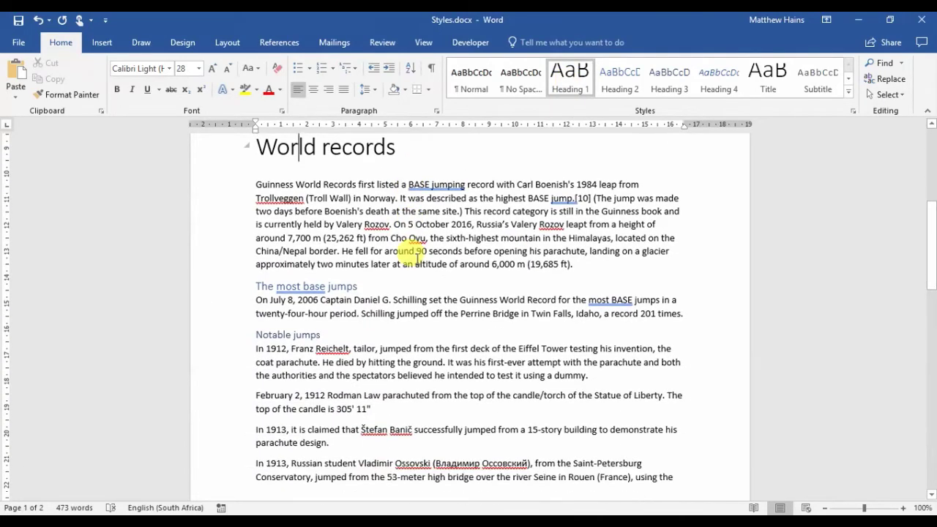
{"action": "scroll", "coordinate": [418, 257], "scroll_direction": "down", "scroll_amount": 1}
{"action": "left_click", "coordinate": [305, 254]}
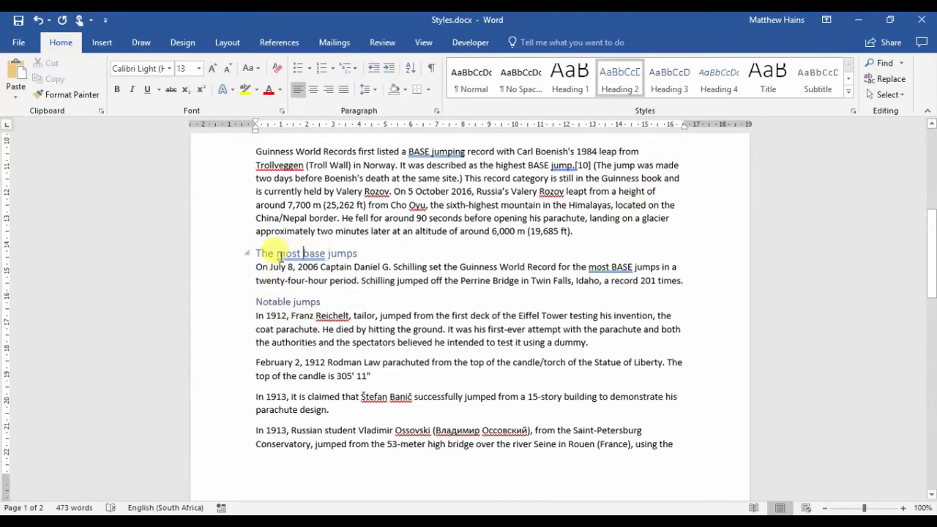
{"action": "left_click", "coordinate": [472, 79]}
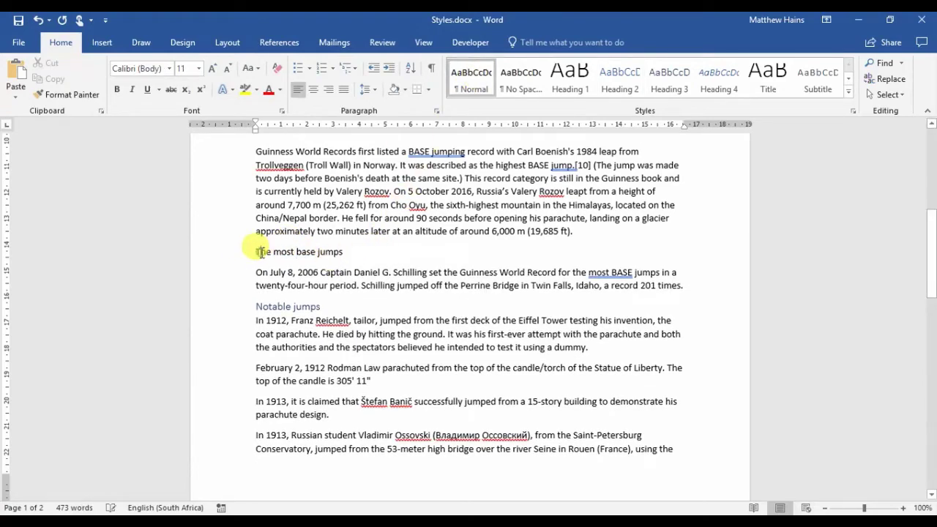
{"action": "right_click", "coordinate": [307, 253]}
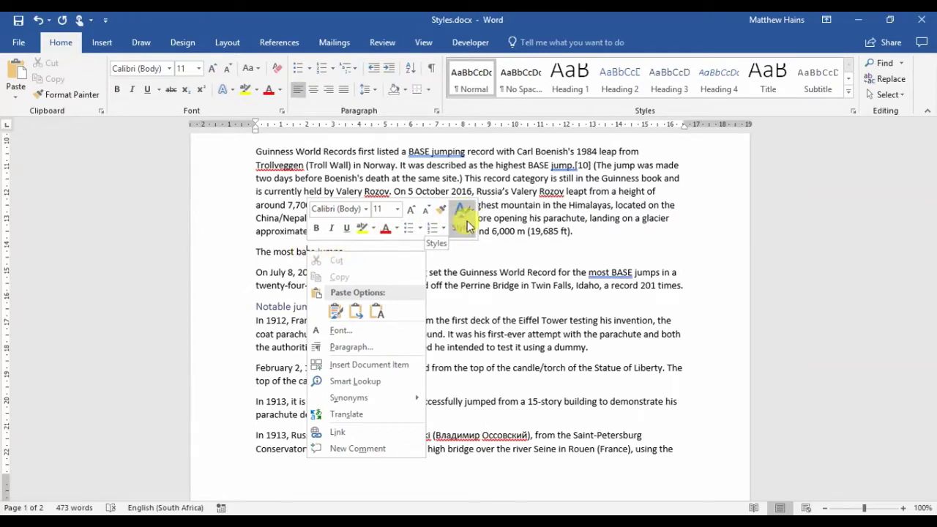
{"action": "key", "text": "Escape"}
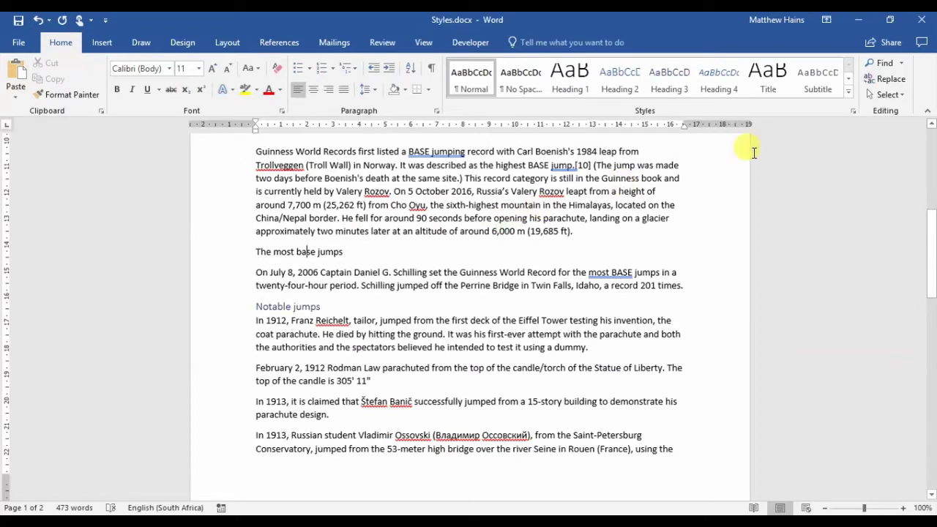
Start a new style based on the "The most base jumps" paragraph and name it MyHeadingNumber1.
{"action": "left_click", "coordinate": [850, 94]}
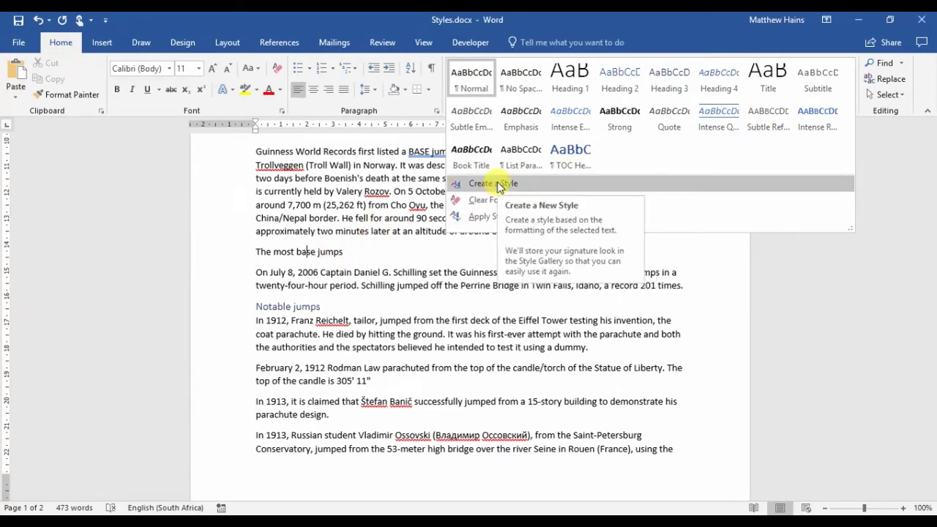
{"action": "left_click", "coordinate": [497, 185]}
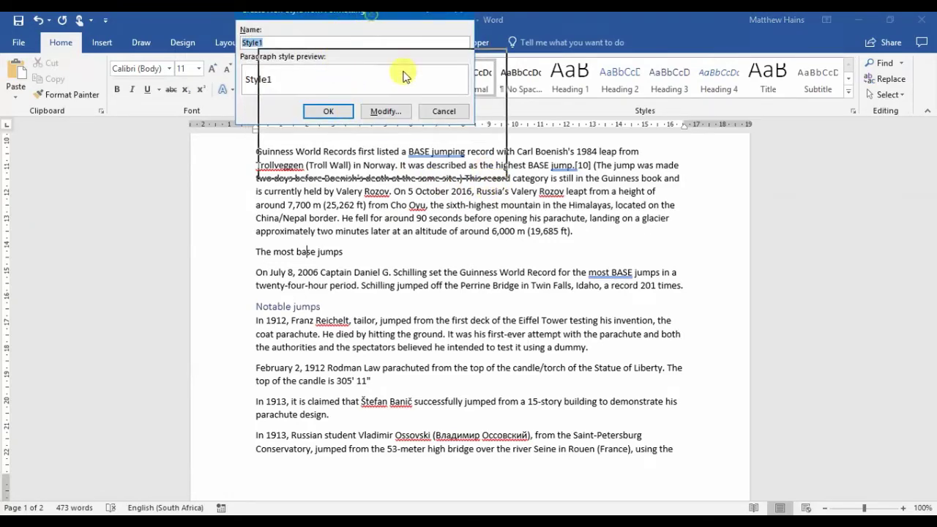
{"action": "left_click_drag", "start_coordinate": [372, 20], "coordinate": [437, 123]}
{"action": "left_click_drag", "start_coordinate": [342, 146], "coordinate": [278, 157]}
{"action": "type", "text": "MyHeadingNumber"}
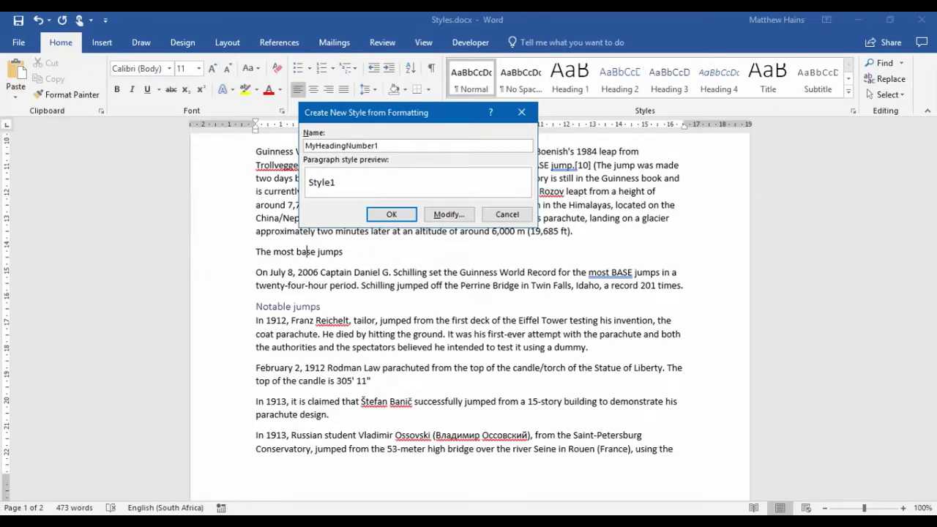
Set the new style's font to 18thCentury at 16 pt in red.
{"action": "left_click", "coordinate": [448, 215]}
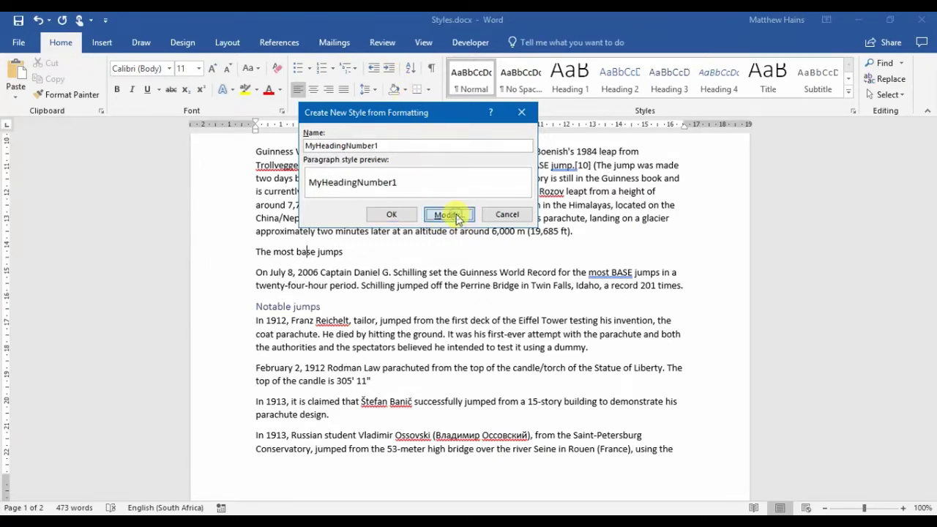
{"action": "left_click_drag", "start_coordinate": [507, 110], "coordinate": [507, 84]}
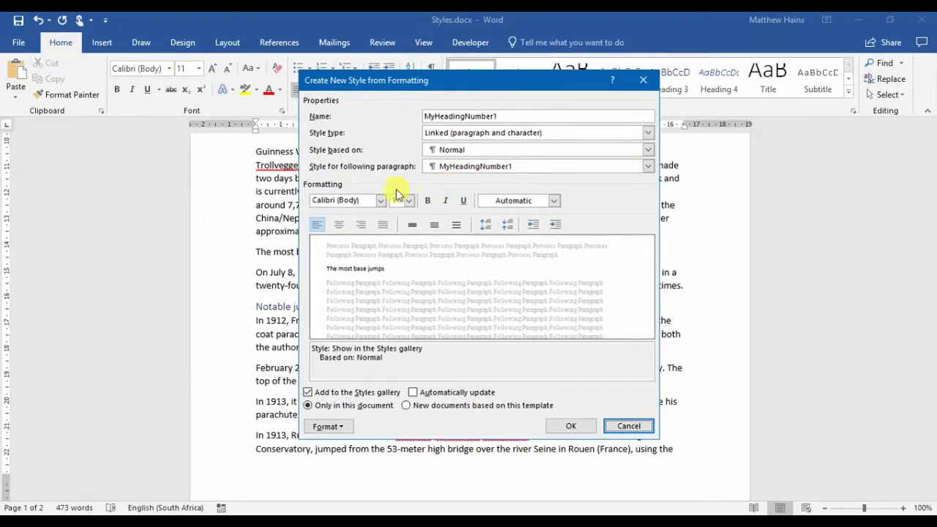
{"action": "left_click", "coordinate": [380, 201]}
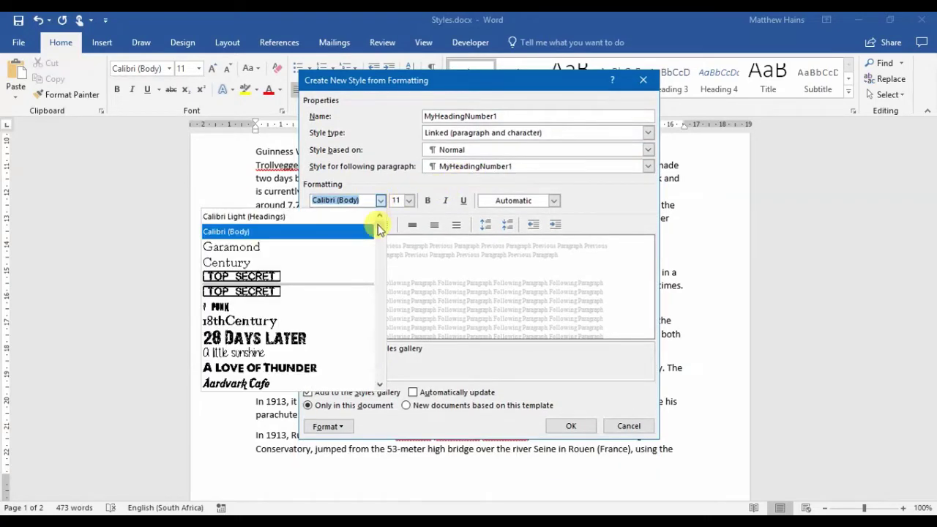
{"action": "left_click", "coordinate": [327, 322]}
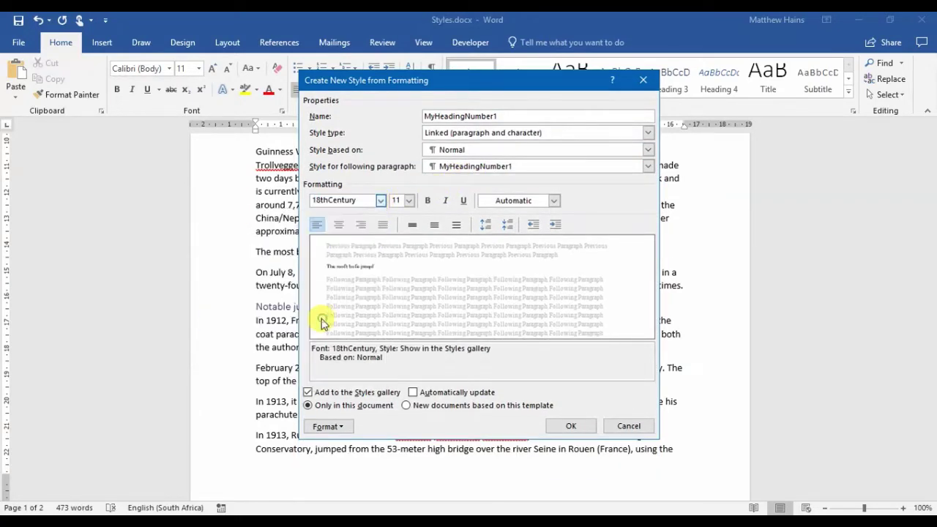
{"action": "left_click", "coordinate": [407, 201]}
{"action": "left_click", "coordinate": [397, 268]}
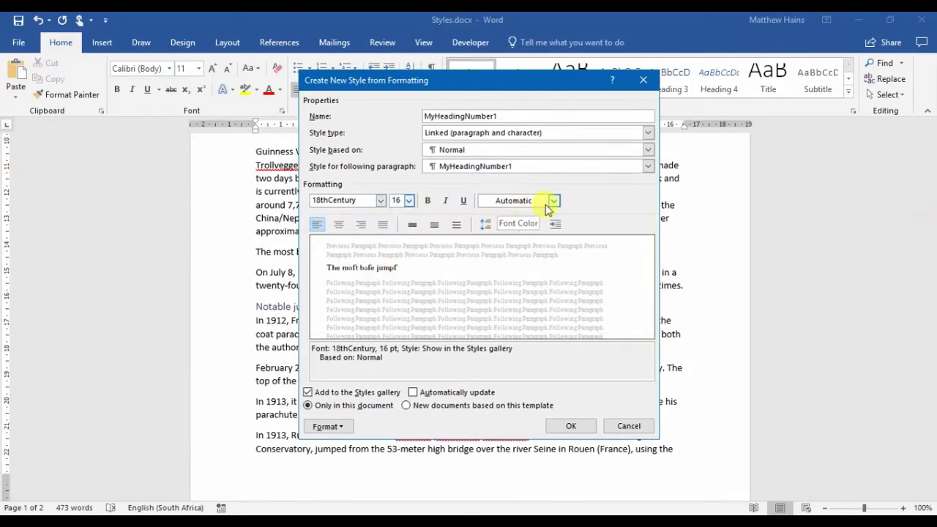
{"action": "left_click", "coordinate": [552, 201]}
{"action": "left_click", "coordinate": [497, 323]}
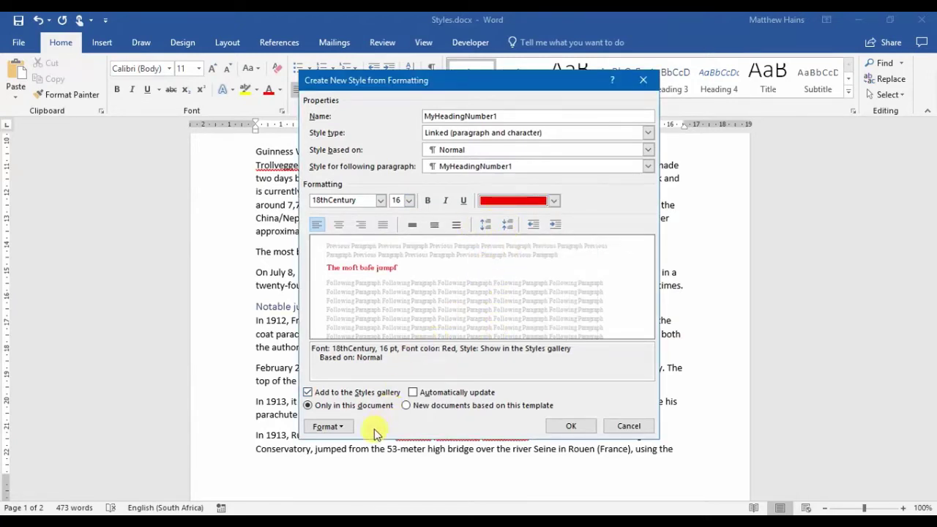
Change the font size of the new MyHeadingNumber1 style to 18 pt.
{"action": "left_click_drag", "start_coordinate": [409, 74], "coordinate": [404, 52]}
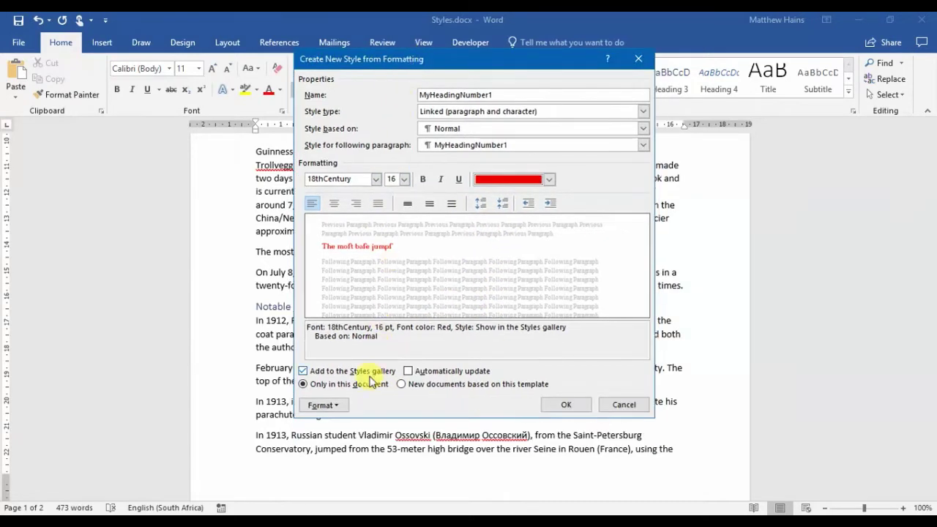
{"action": "left_click", "coordinate": [342, 407]}
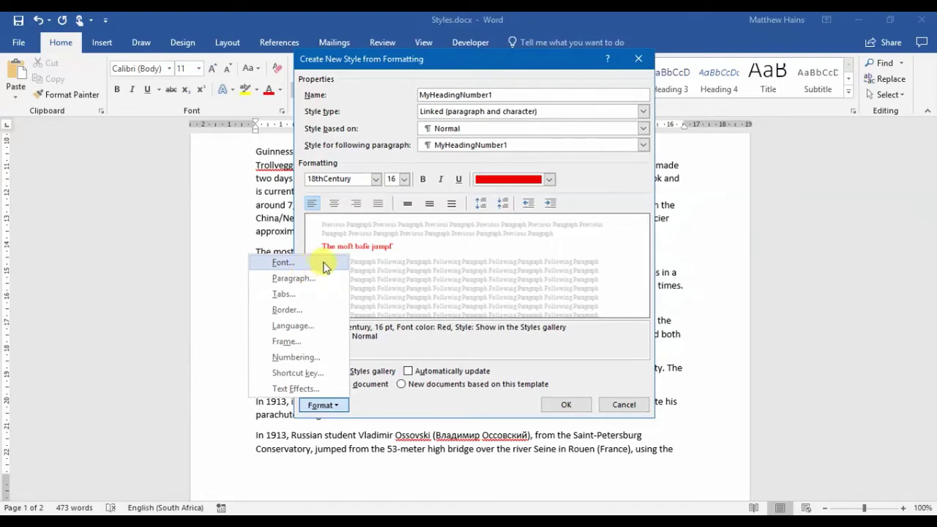
{"action": "left_click", "coordinate": [583, 357]}
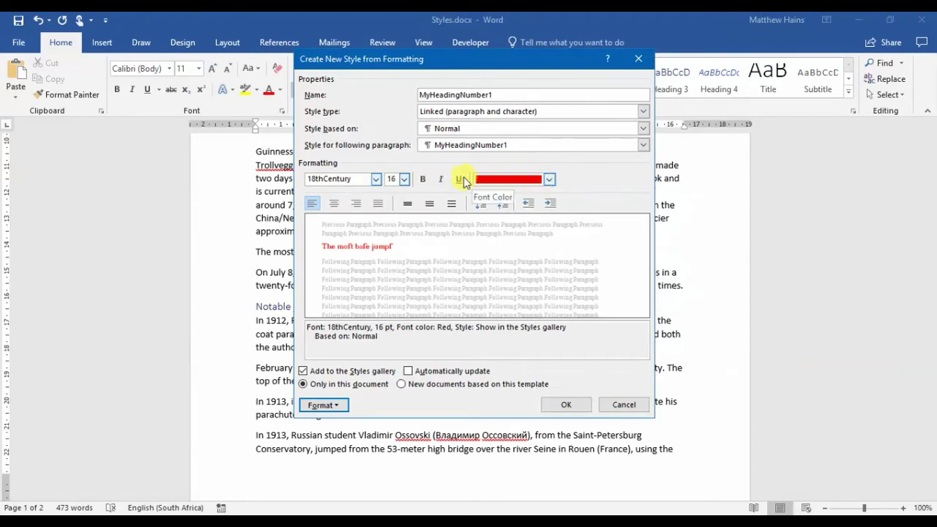
{"action": "left_click", "coordinate": [403, 179]}
{"action": "left_click", "coordinate": [391, 254]}
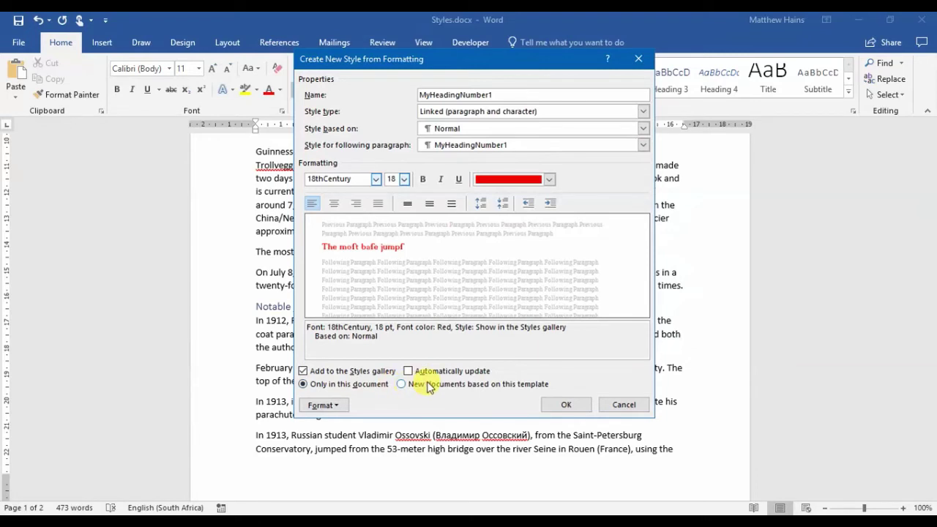
Make the MyHeadingNumber1 style available only in this document and finish creating it.
{"action": "left_click", "coordinate": [324, 385]}
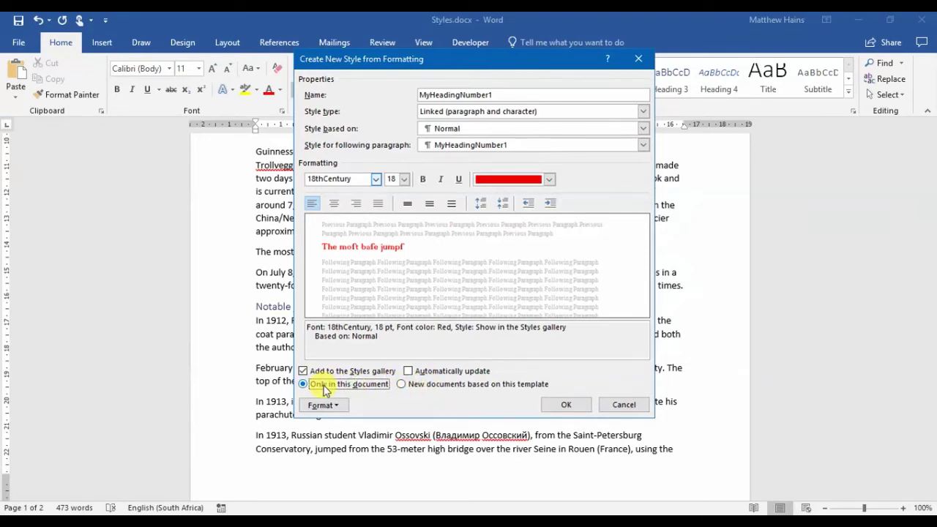
{"action": "left_click", "coordinate": [425, 384]}
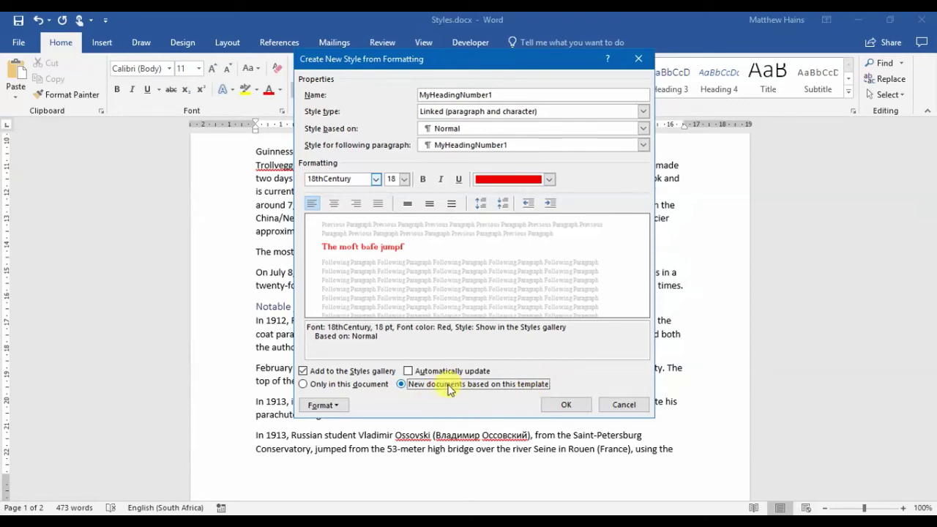
{"action": "left_click", "coordinate": [315, 384]}
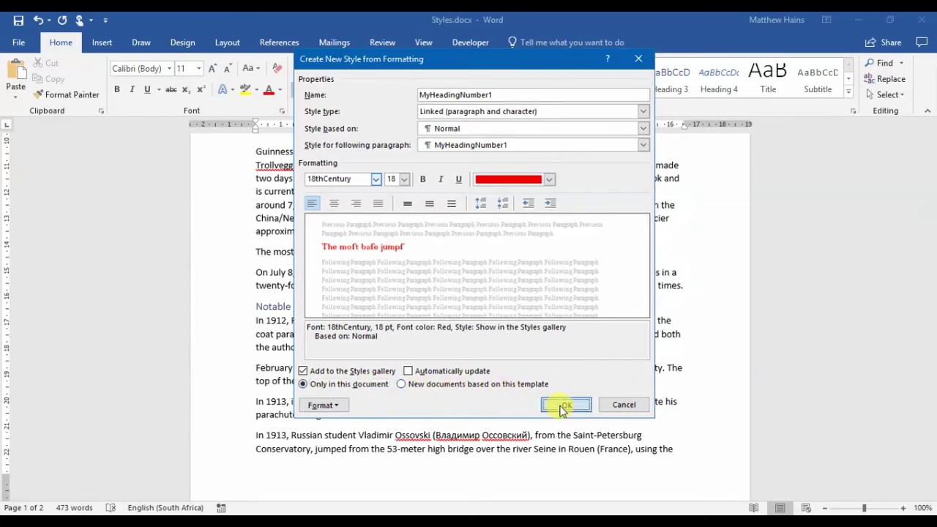
{"action": "left_click", "coordinate": [563, 406]}
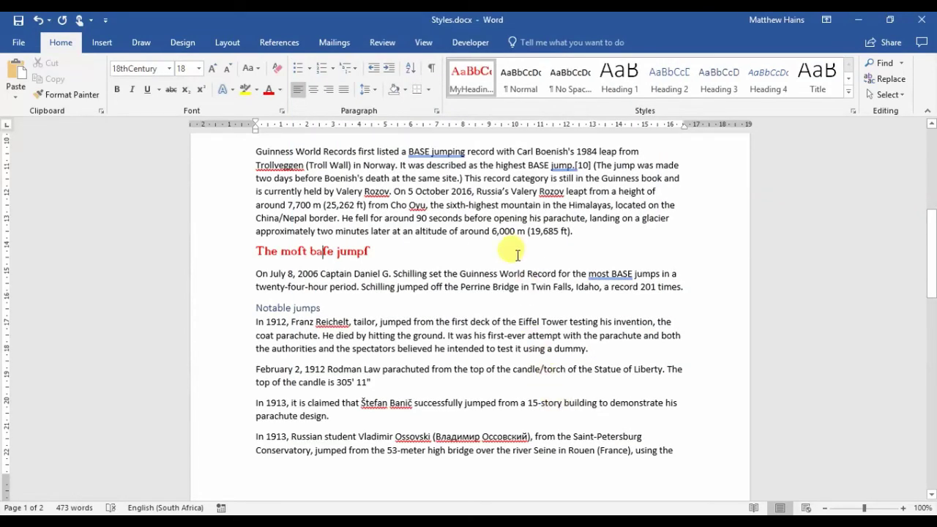
Examine the restyled headings, the management options of the MyHeadingNumber1 and Heading 1 styles, and the full style gallery.
{"action": "scroll", "coordinate": [517, 253], "scroll_direction": "up", "scroll_amount": 1}
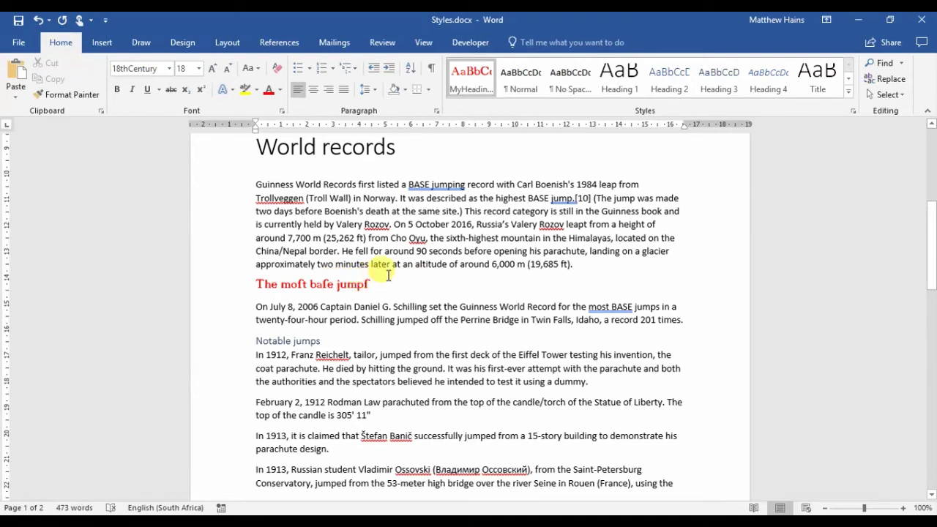
{"action": "right_click", "coordinate": [486, 86]}
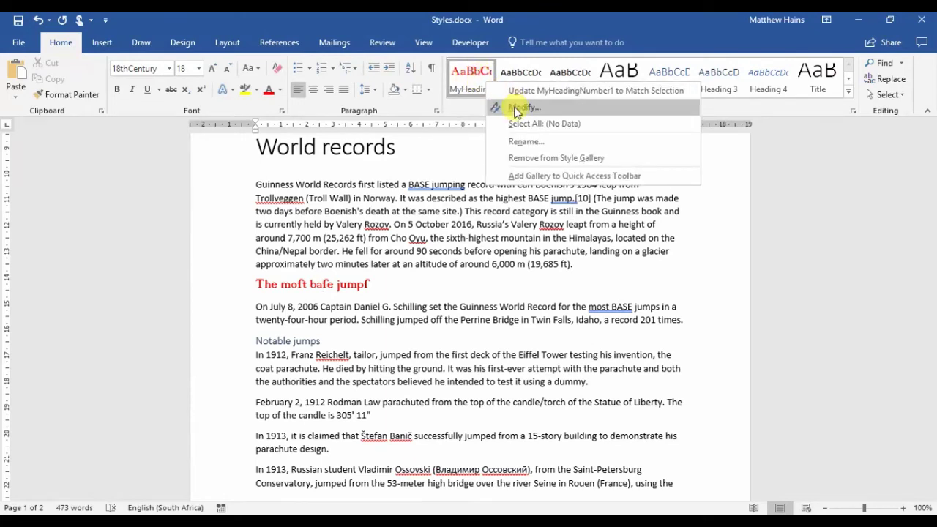
{"action": "left_click", "coordinate": [476, 252]}
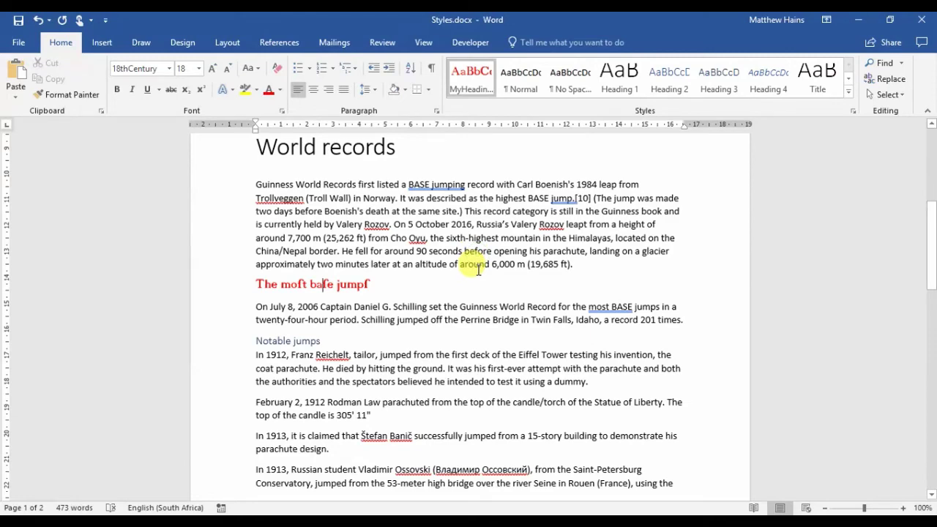
{"action": "scroll", "coordinate": [478, 270], "scroll_direction": "down", "scroll_amount": 6}
{"action": "scroll", "coordinate": [478, 269], "scroll_direction": "up", "scroll_amount": 8}
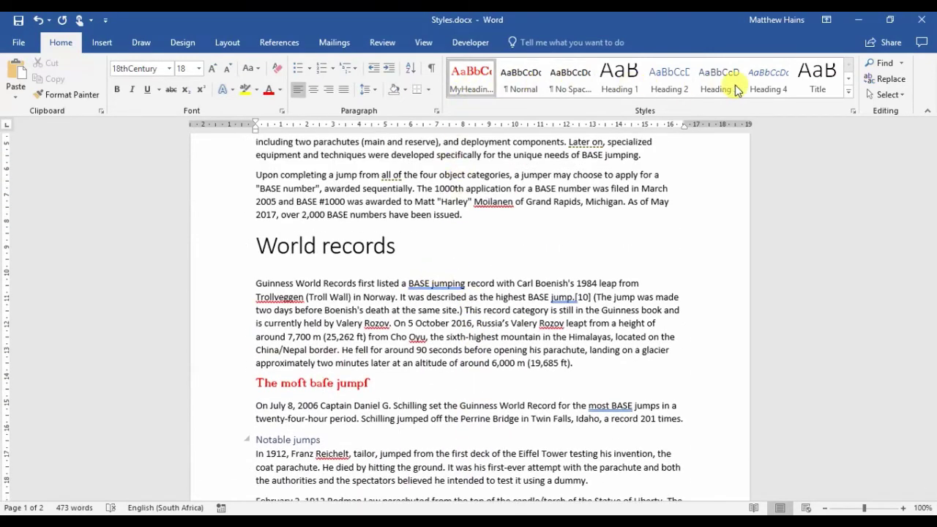
{"action": "scroll", "coordinate": [512, 307], "scroll_direction": "up", "scroll_amount": 2}
{"action": "left_click", "coordinate": [316, 341]}
{"action": "right_click", "coordinate": [625, 70]}
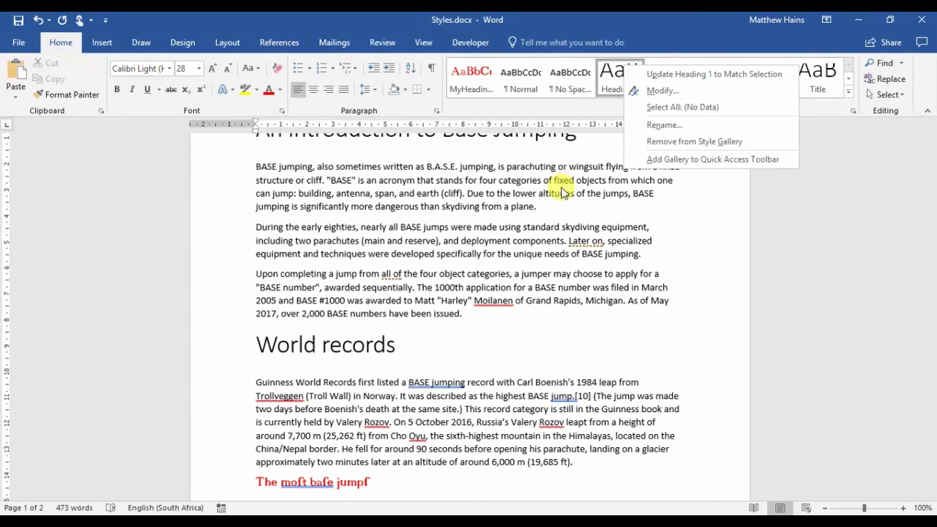
{"action": "left_click", "coordinate": [586, 174]}
{"action": "left_click", "coordinate": [850, 95]}
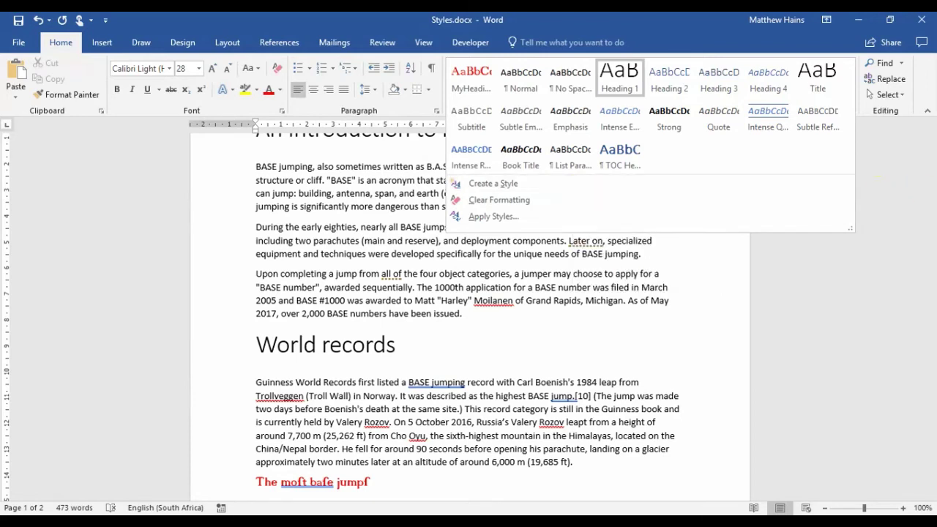
{"action": "key", "text": "alt+Tab"}
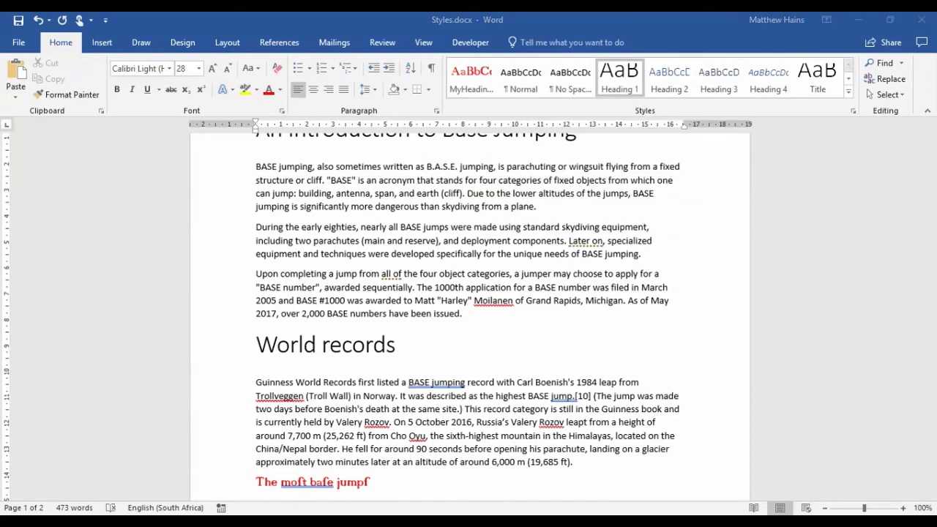